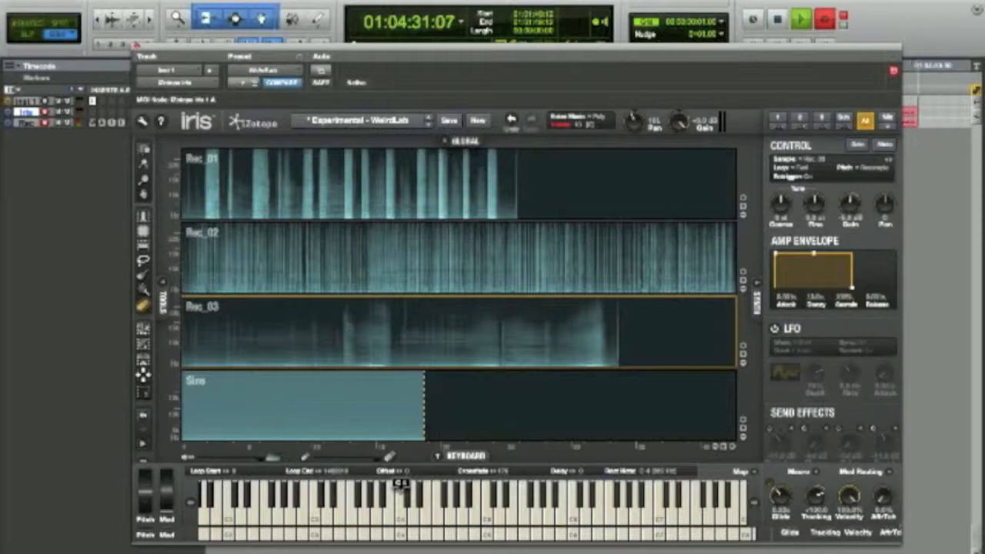
Open Sample 1's spectrogram and audition it soloed, clearing its solo when finished
key("1")
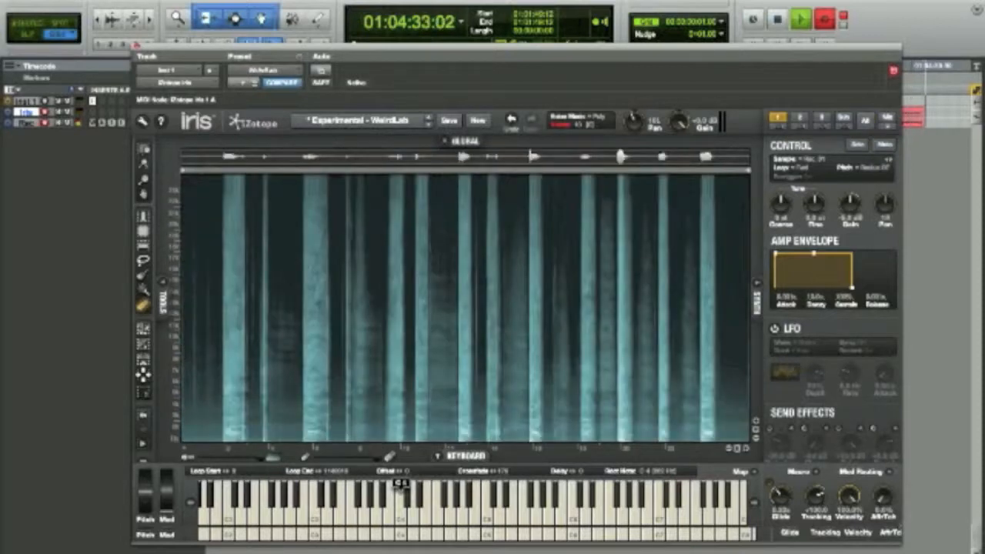
key("s")
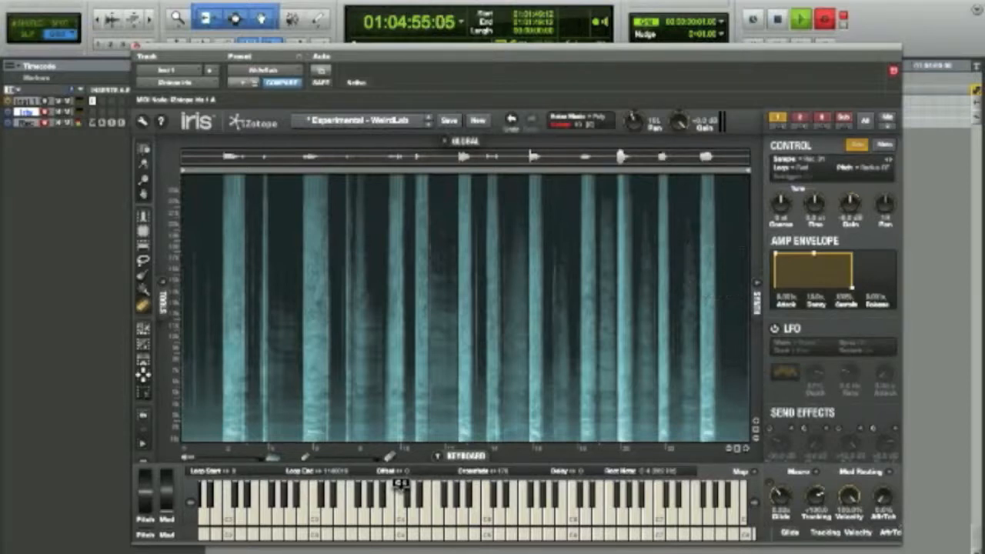
left_click(857, 145)
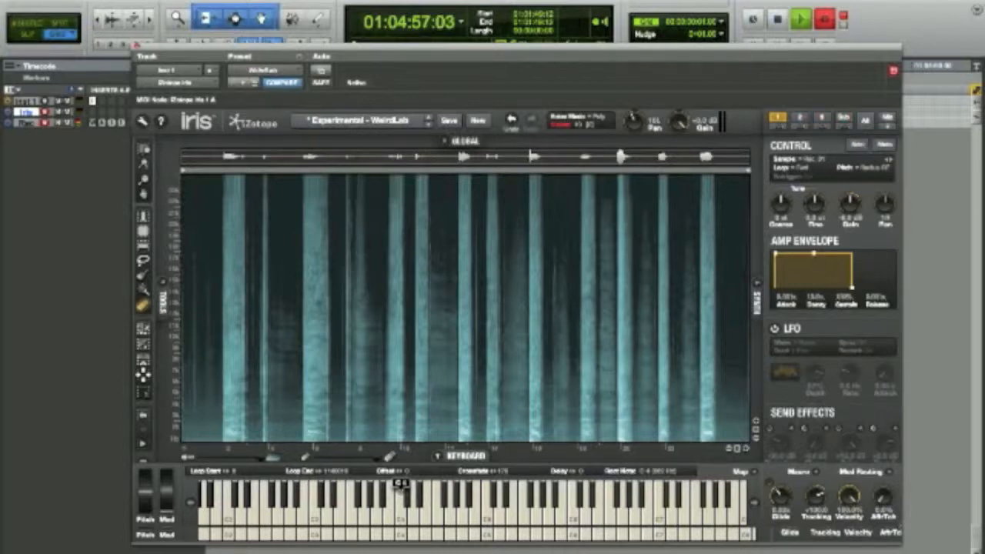
Open Sample 2's spectrogram and solo it to audition the unfiltered recording on its own
left_click(800, 118)
left_click(856, 144)
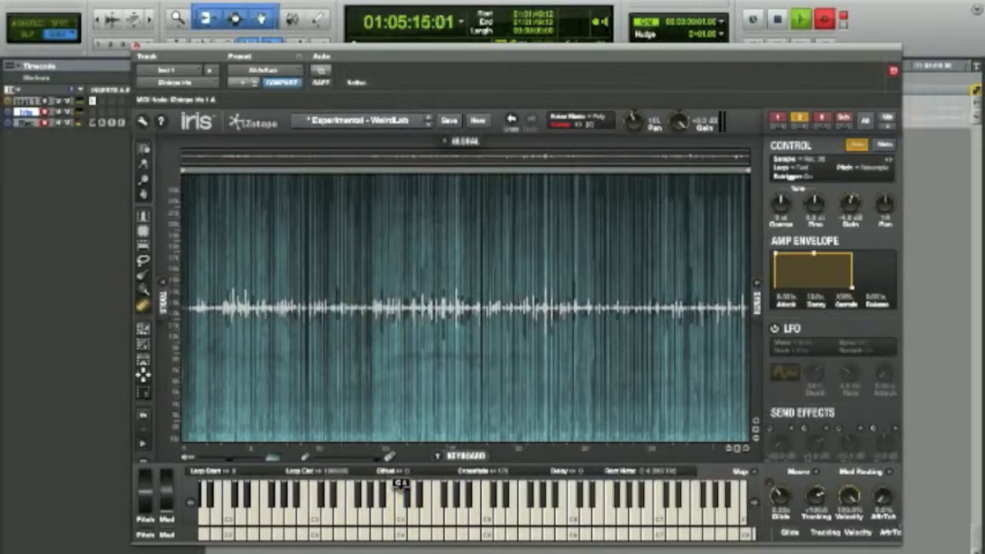
left_click_drag(260, 460, 267, 459)
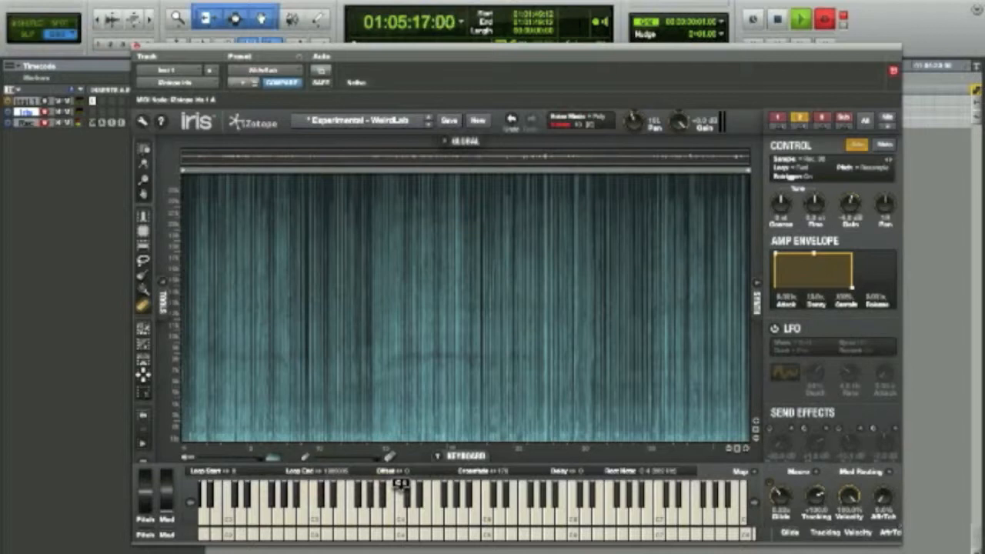
Open Sample 3's spectrogram and solo it to audition the unfiltered recording on its own
left_click(822, 118)
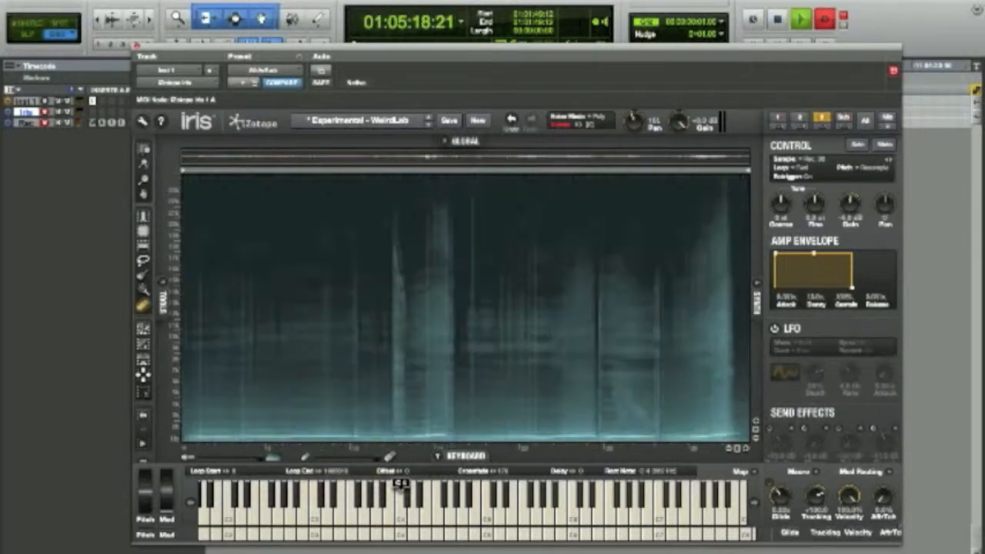
left_click(858, 145)
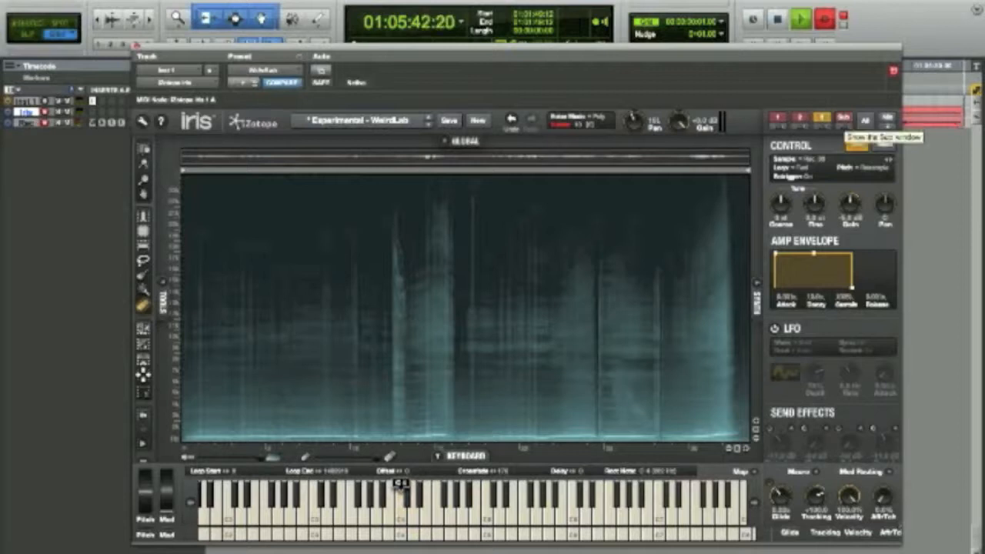
left_click(843, 118)
left_click(822, 119)
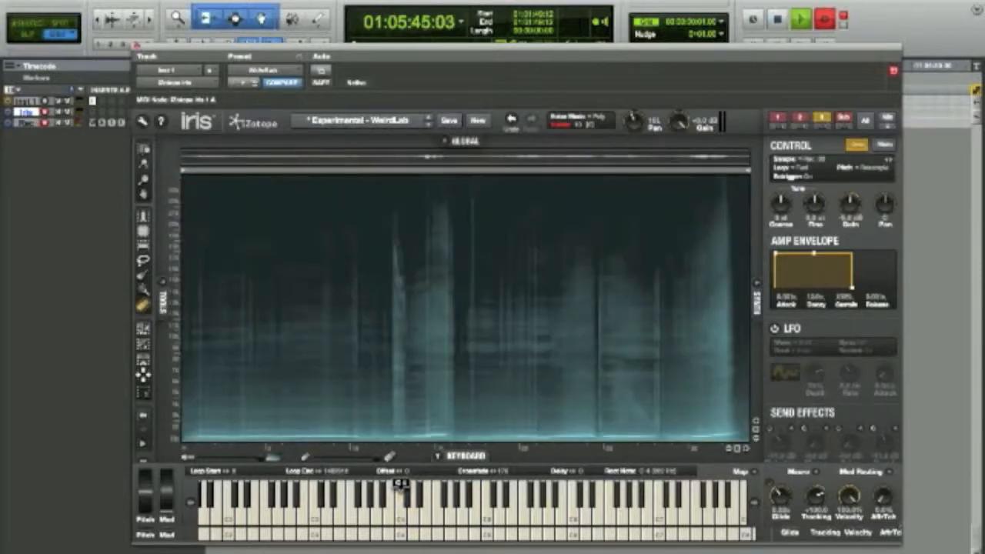
Solo the Sub oscillator and play a C4 note to hear its sine wave alone
left_click(844, 119)
left_click(857, 144)
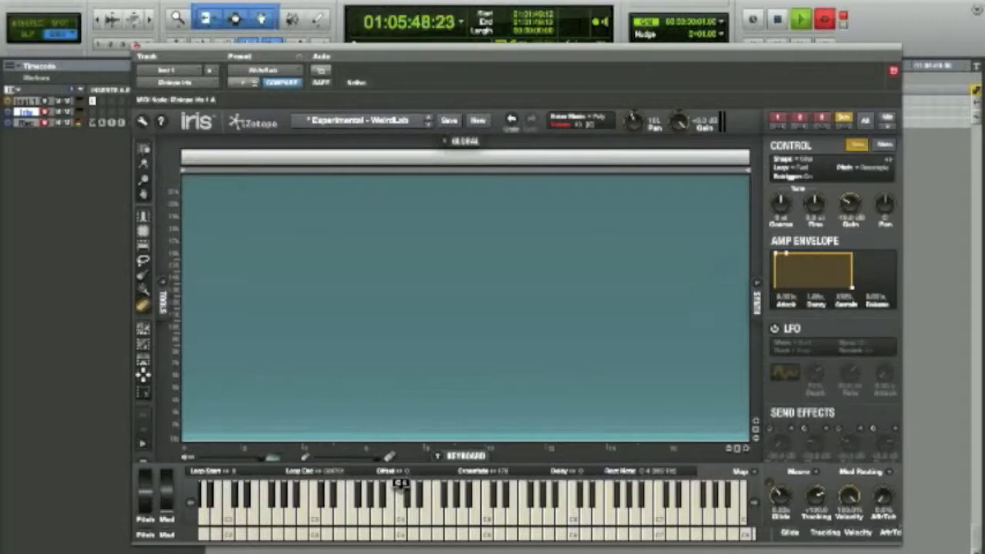
left_click(401, 488)
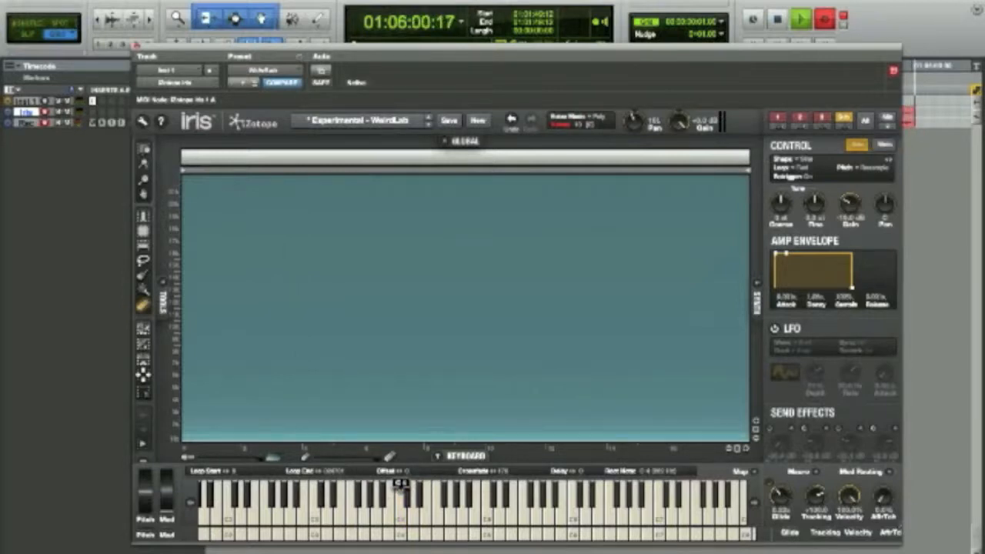
Show all sample spectrograms together and reload the WeirdLab patch from the Experimental category
left_click(865, 121)
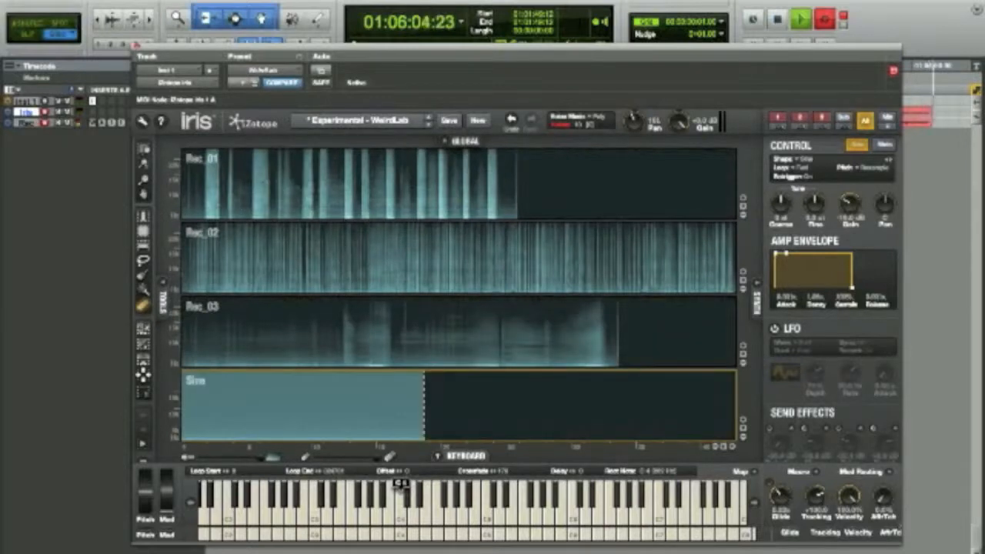
left_click(357, 121)
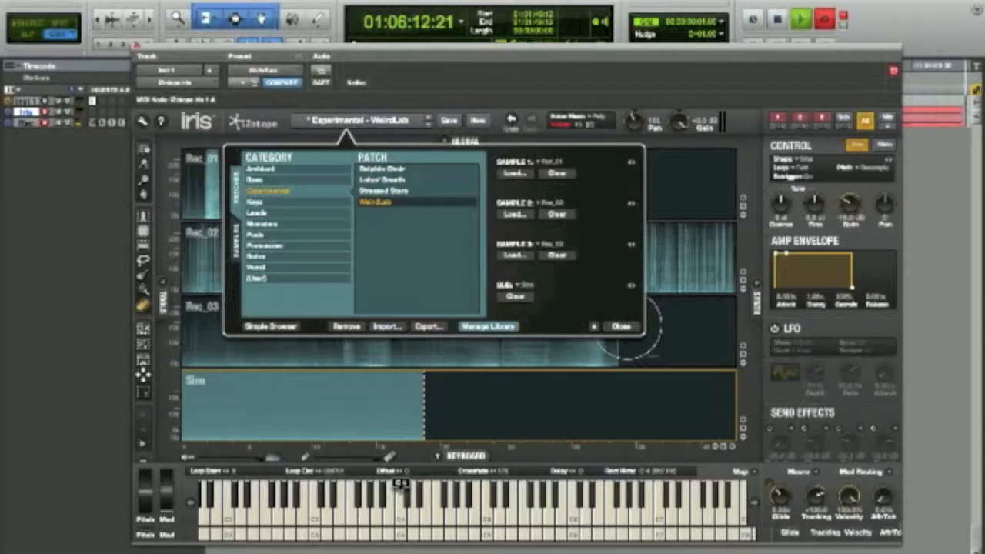
left_click(620, 327)
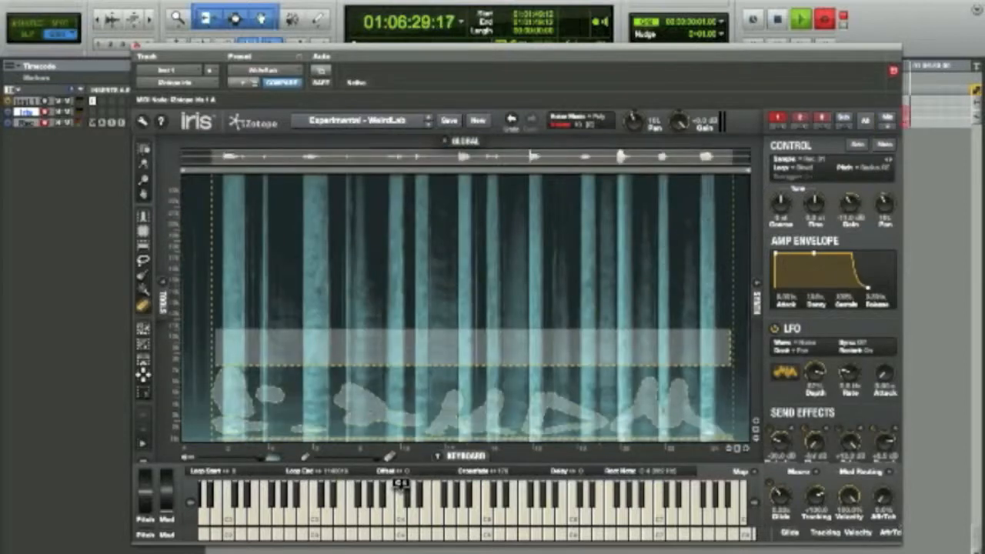
Solo Sample 1 and Sample 2 in turn to audition their spectral selections
left_click(856, 145)
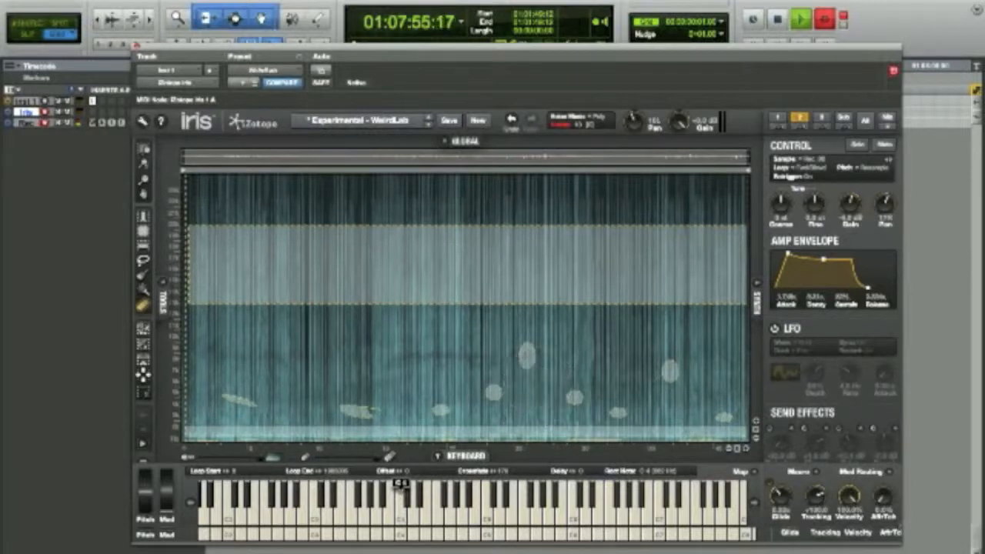
left_click(857, 144)
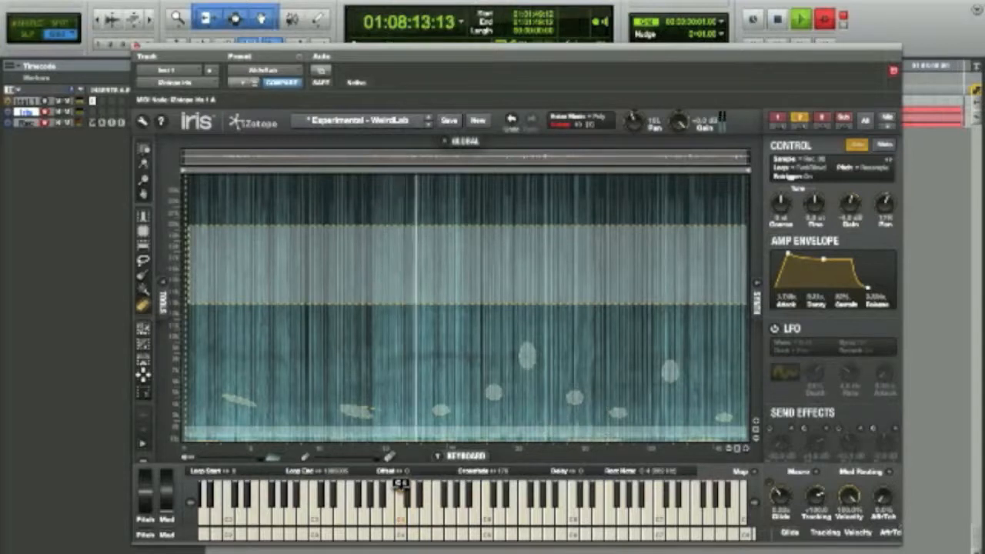
Solo Sample 3 with its spectral selection and switch off its LFO
left_click(822, 118)
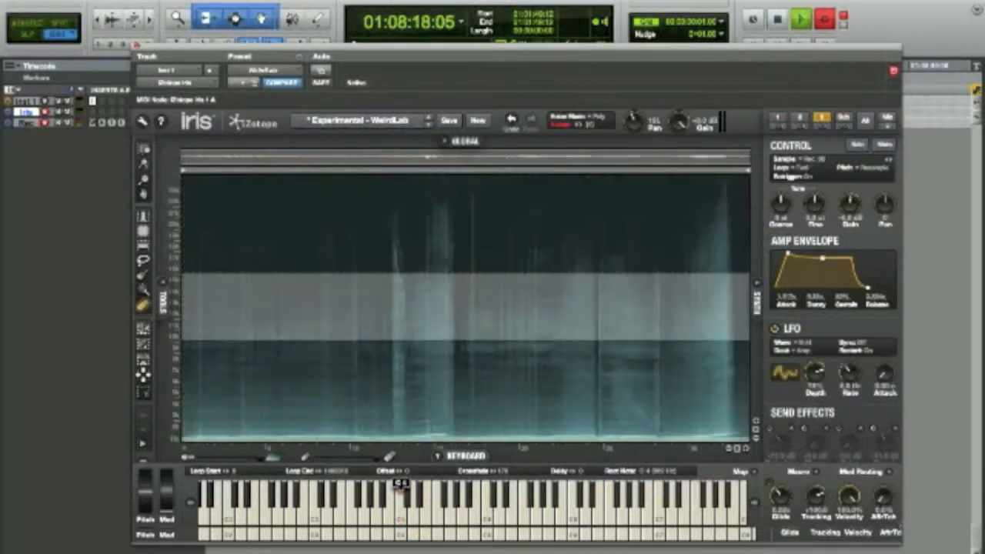
left_click(857, 144)
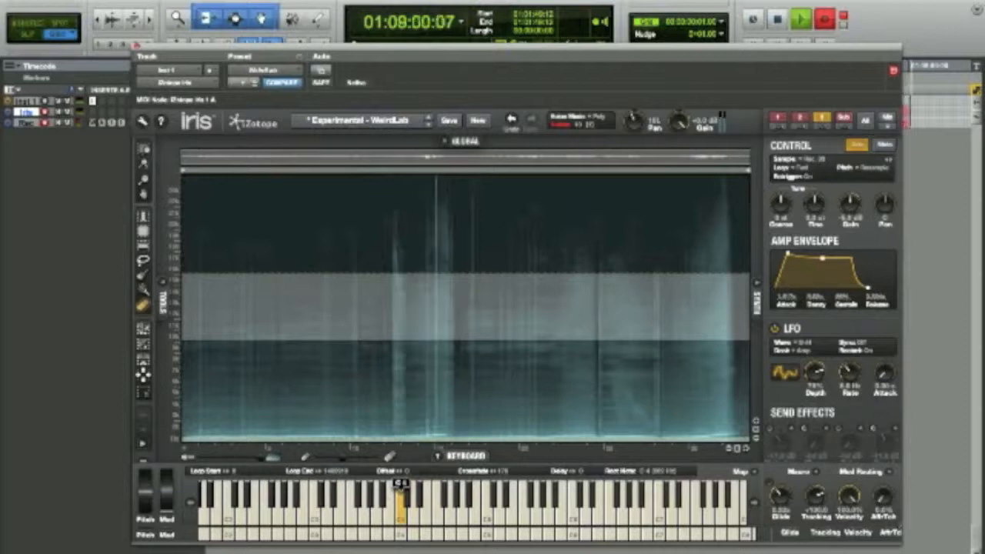
left_click(775, 329)
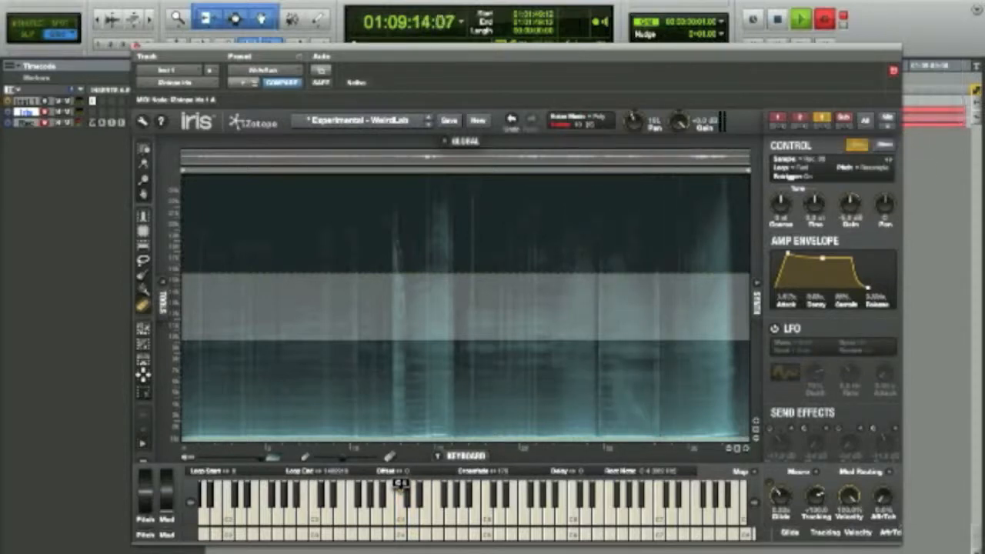
Solo the Sub oscillator and toggle its LFO to compare the sound
left_click(844, 118)
left_click(857, 145)
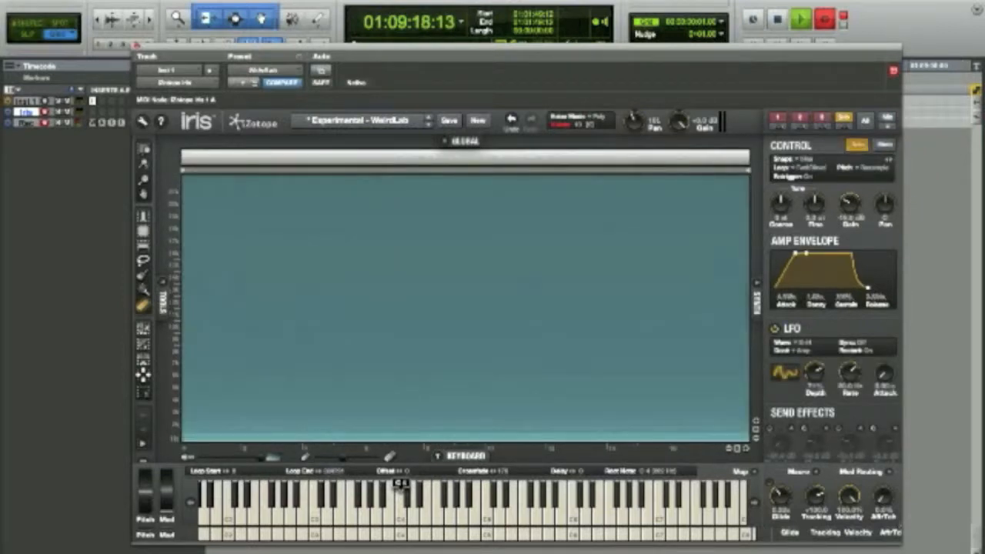
left_click(775, 328)
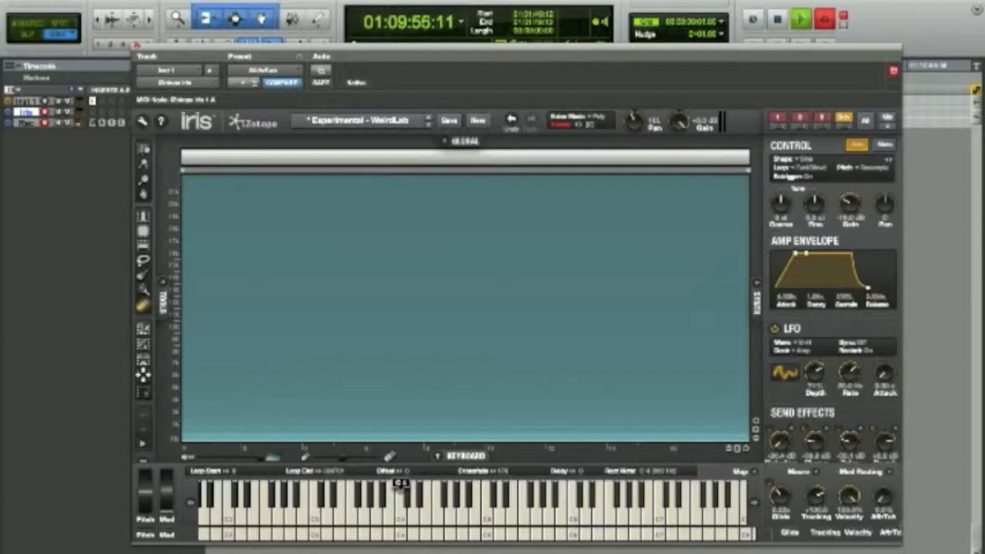
Open the mix overview of all samples and clear the solo on the Sub oscillator
left_click(866, 120)
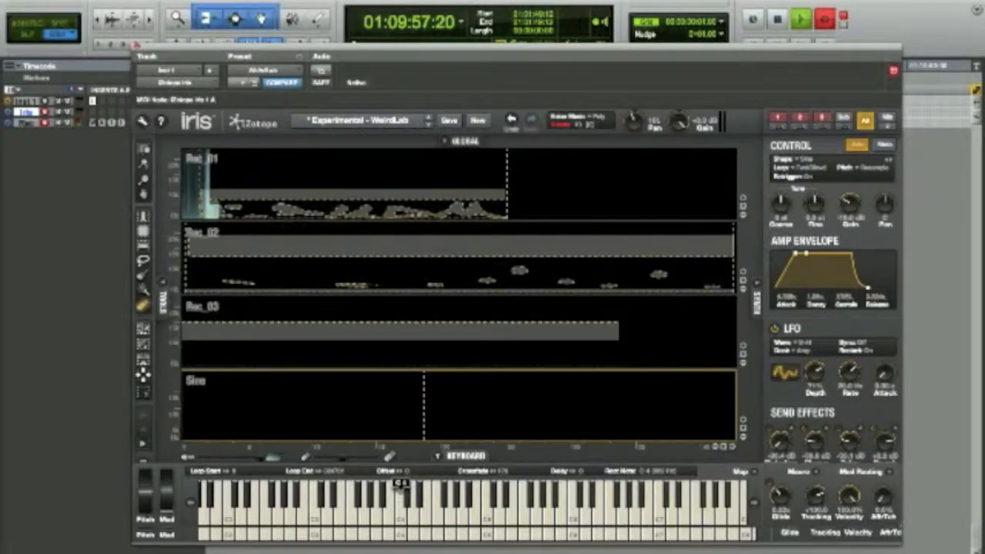
left_click(886, 119)
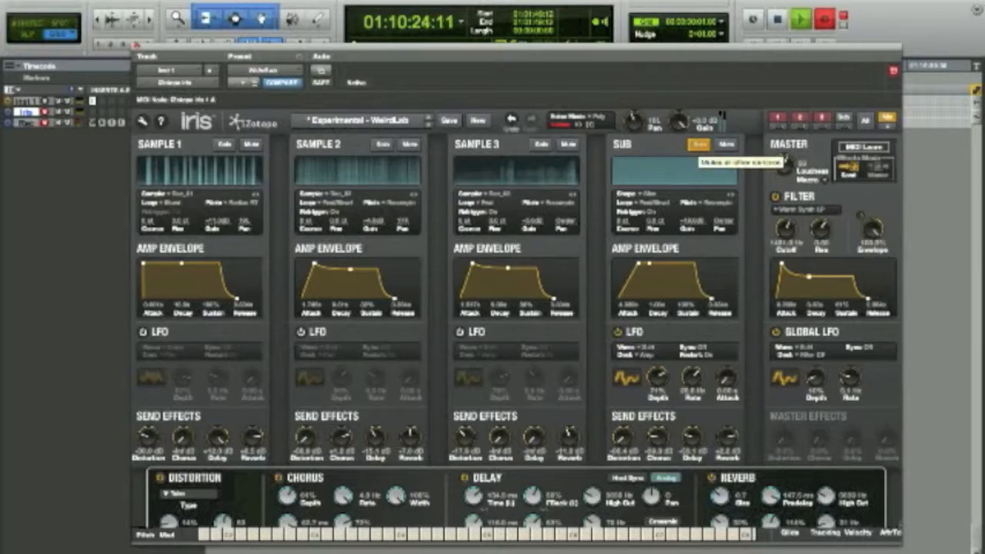
left_click(699, 145)
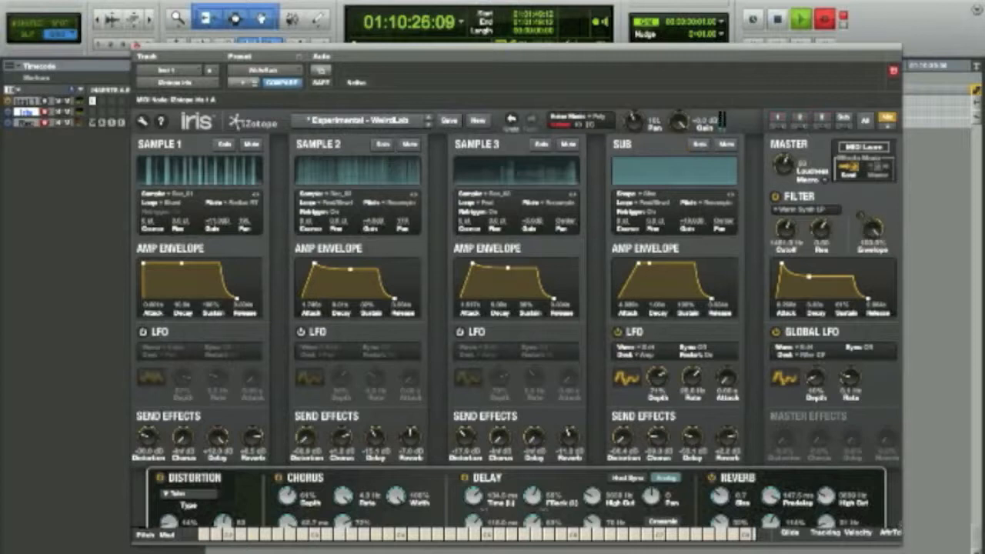
Solo Sample 3 and turn on the LFOs of Samples 3, 2 and 1
left_click(541, 144)
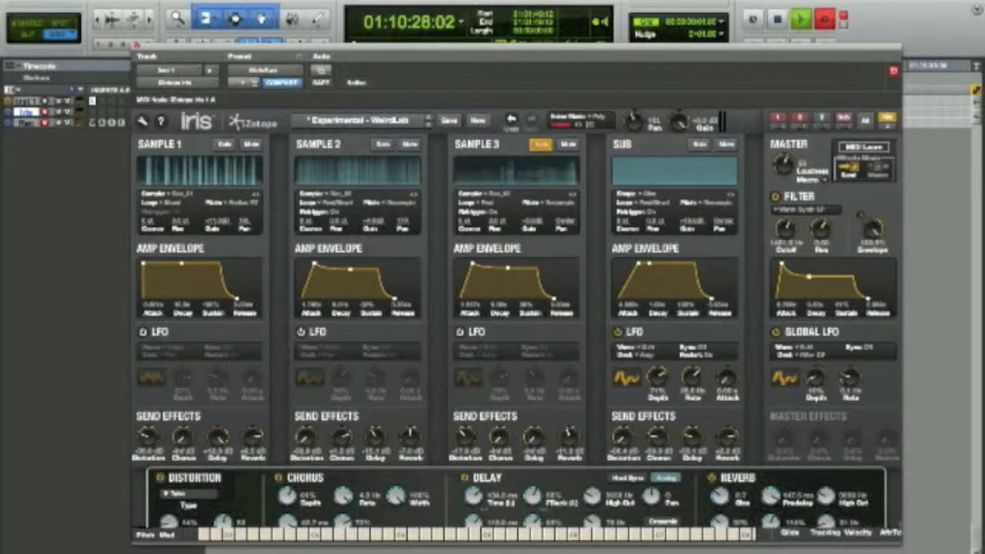
left_click(461, 332)
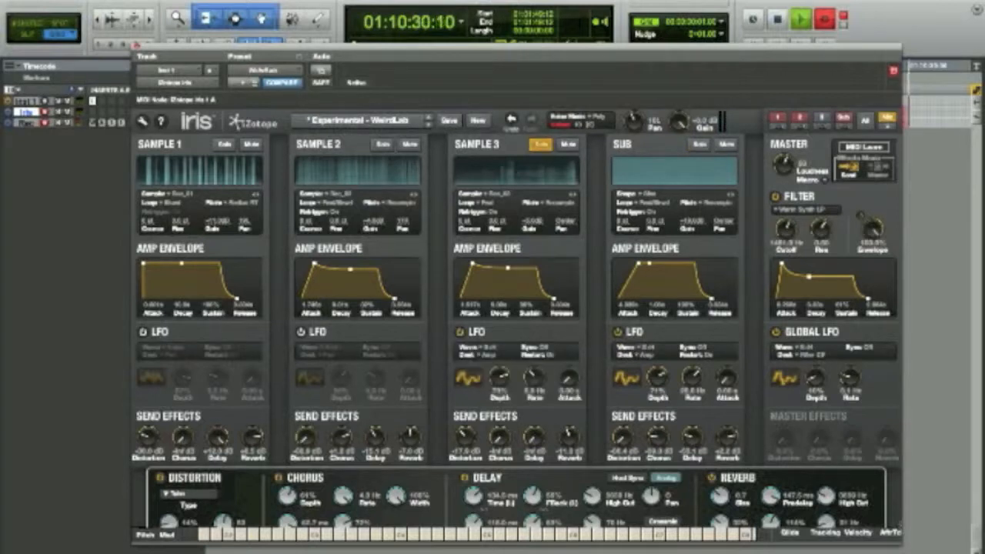
left_click(301, 332)
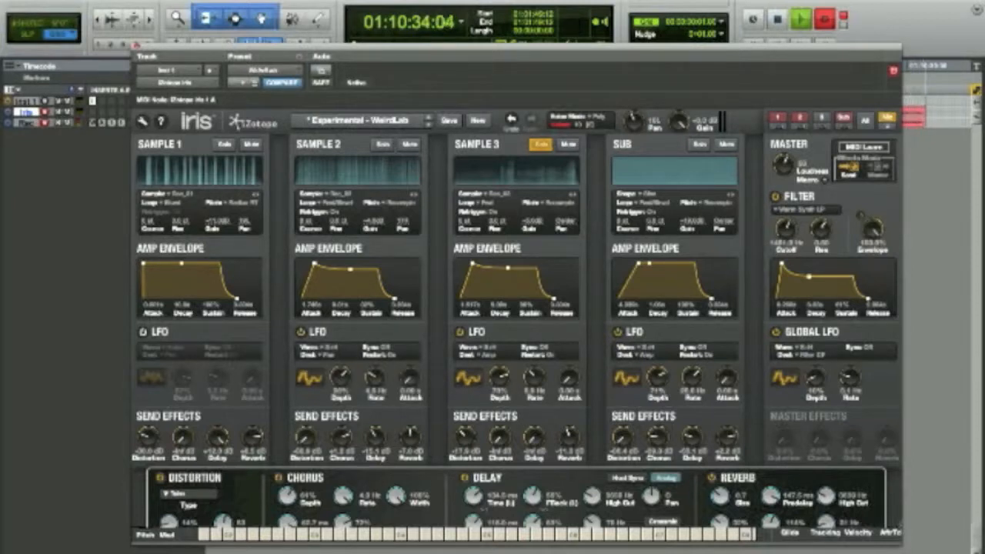
left_click(143, 332)
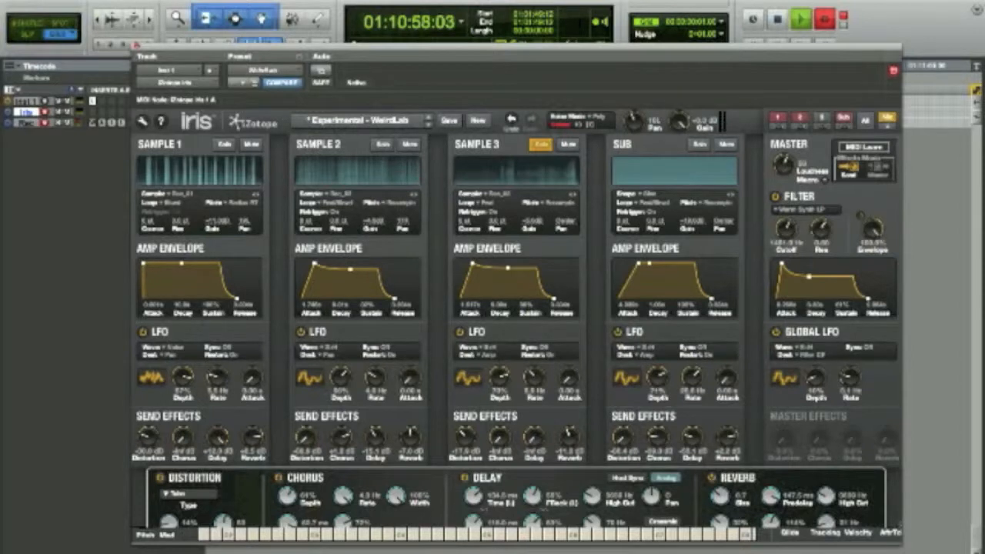
Audition Sample 2 along with Sample 3, and switch the solo to Sample 1 alone
left_click(383, 145)
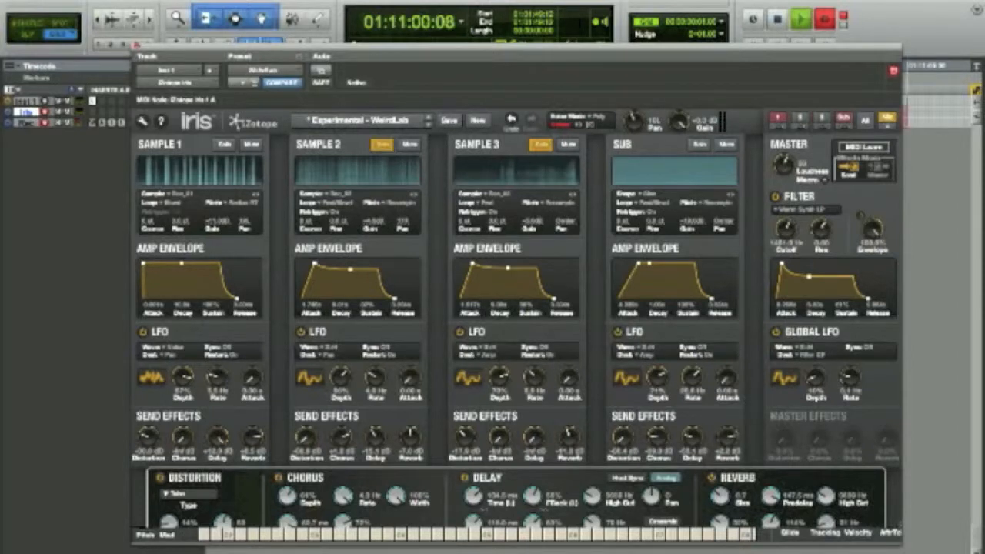
left_click(541, 145)
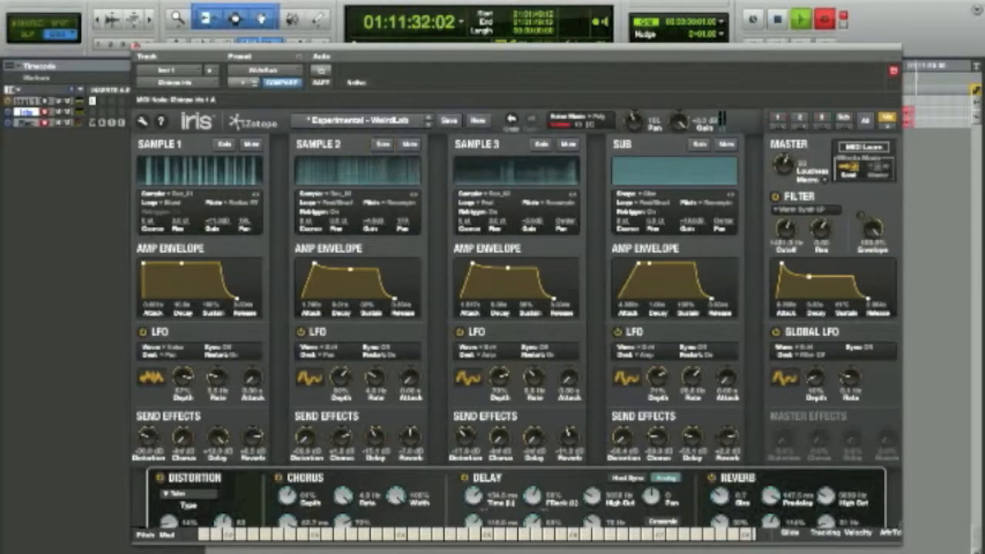
left_click(224, 144)
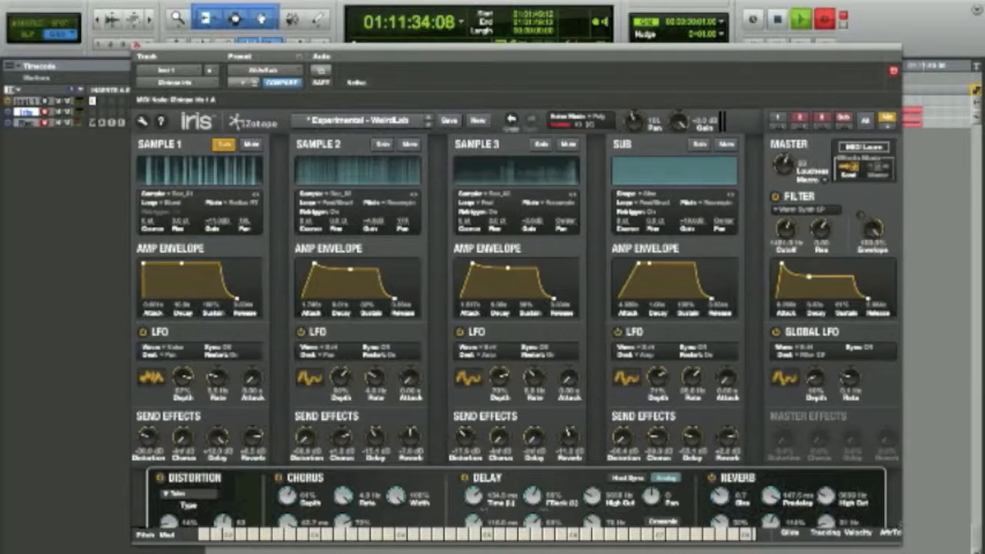